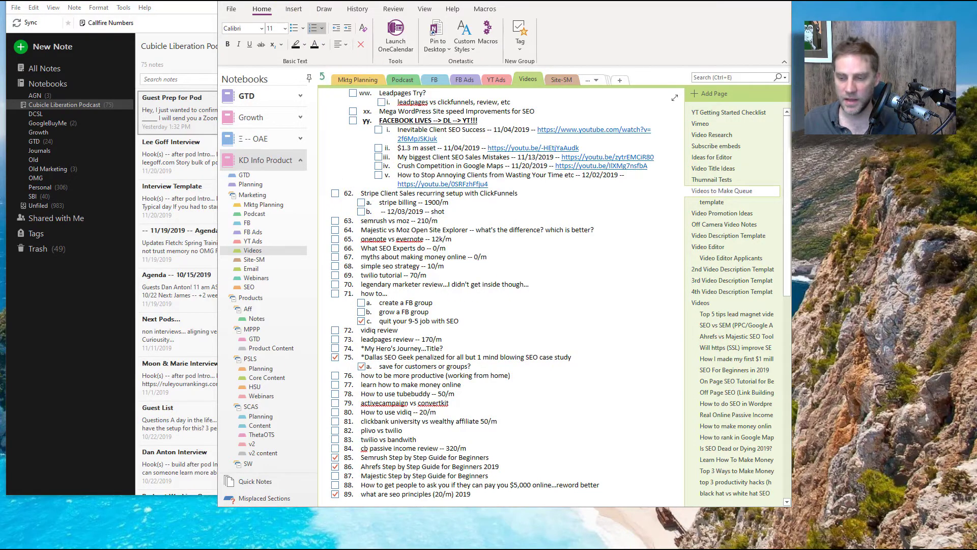
Switch to the OneNote for Windows 10 window showing the Personal (Web) notebook's General page.
{"action": "key", "text": "alt+Tab"}
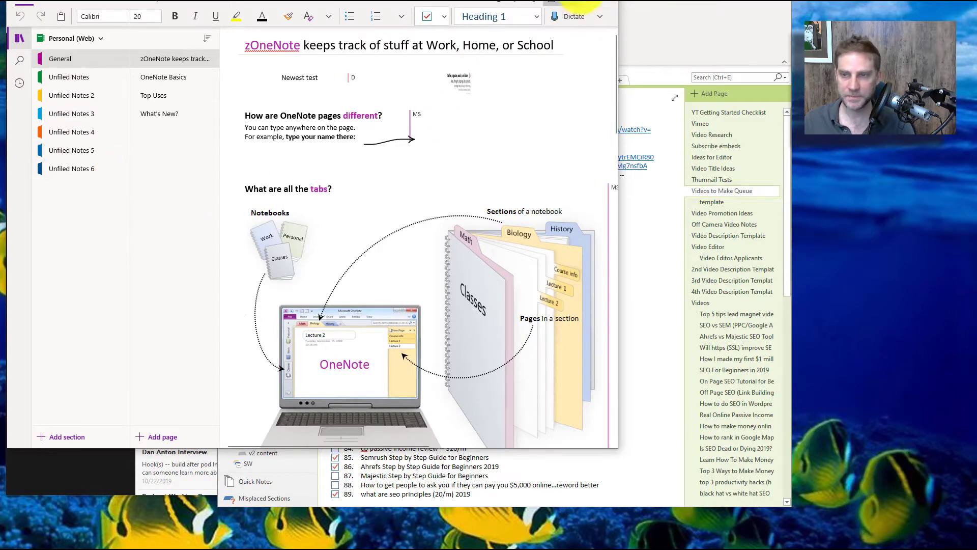
Minimize the web notebook window to reveal the desktop 'Videos to Make Queue' page.
{"action": "left_click", "coordinate": [552, 3]}
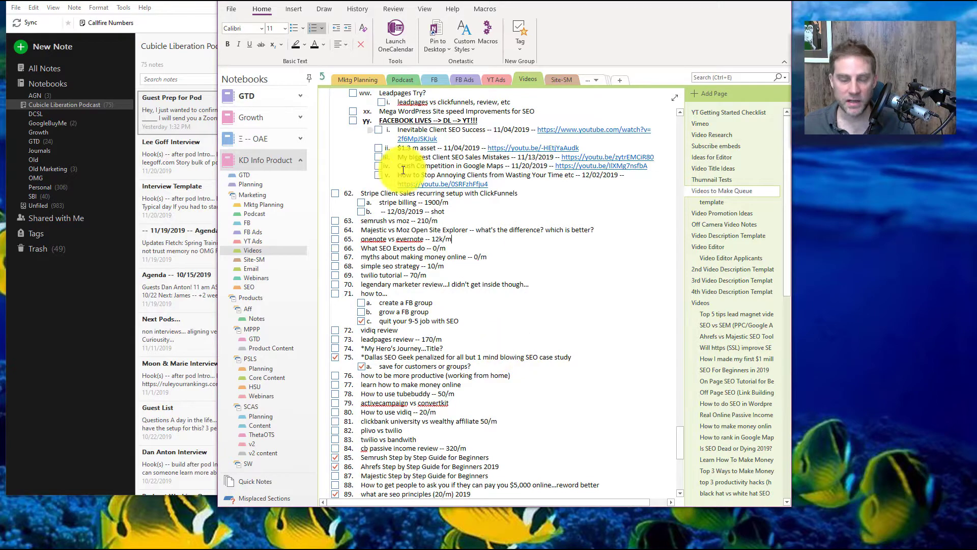
Tick item 66 with the To Do tag, clear it again, then switch to Evernote.
{"action": "left_click", "coordinate": [452, 268]}
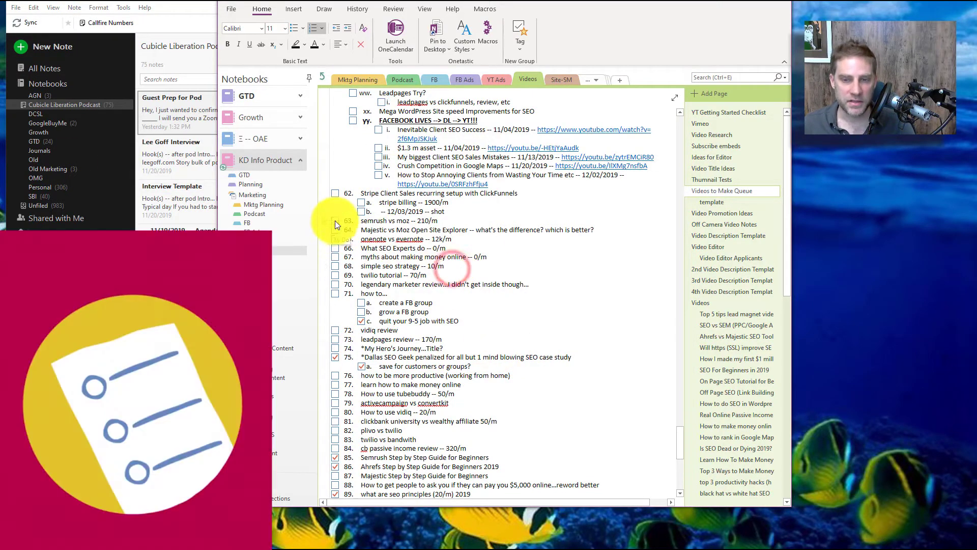
{"action": "left_click", "coordinate": [334, 221]}
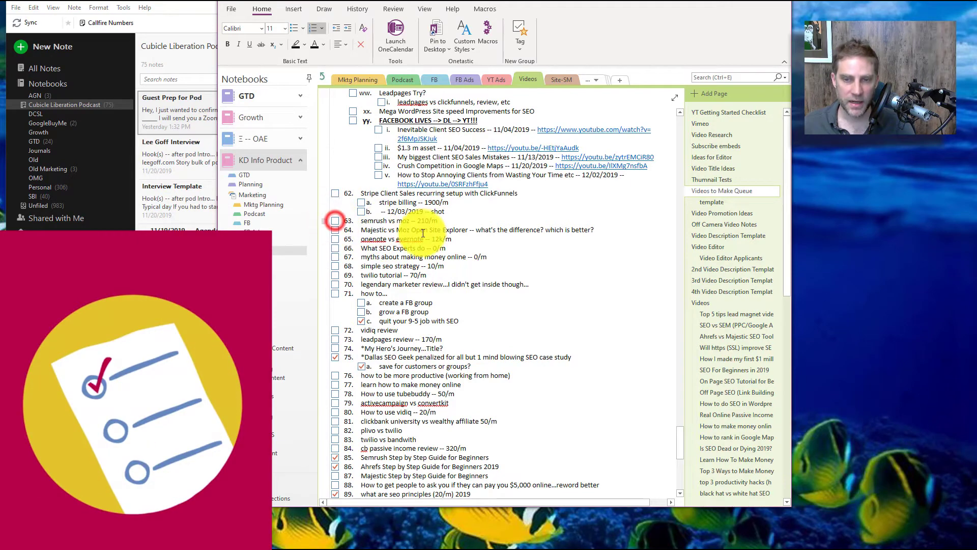
{"action": "left_click", "coordinate": [431, 250]}
{"action": "key", "text": "ctrl+1"}
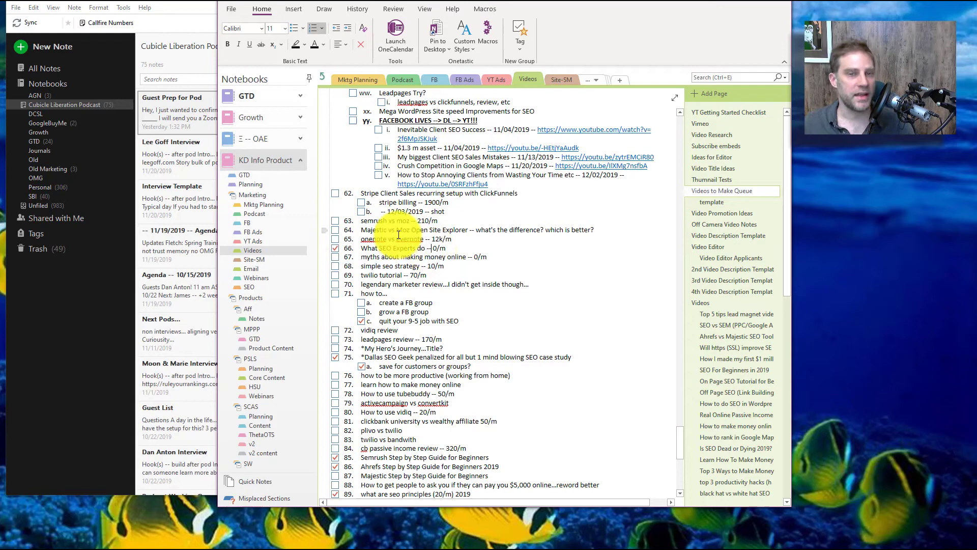
{"action": "key", "text": "ctrl+1"}
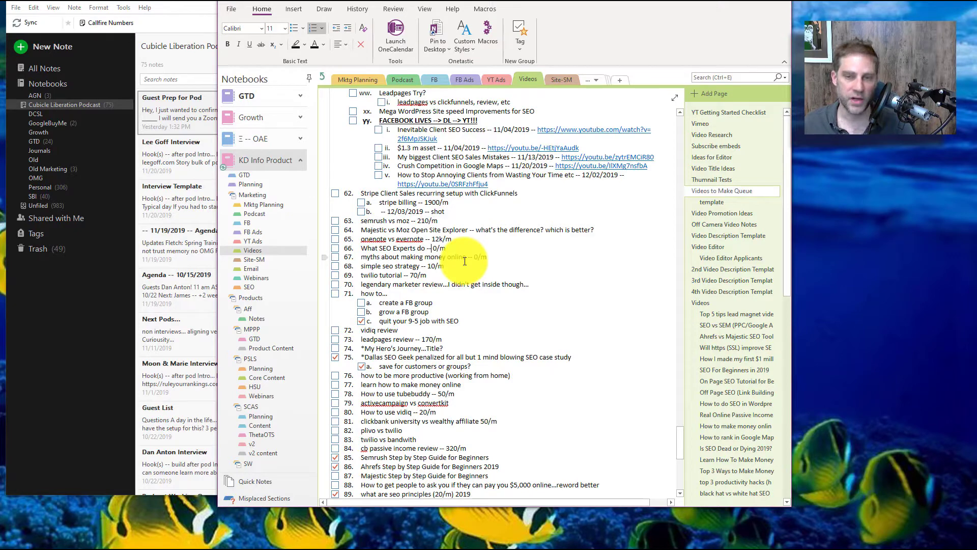
{"action": "left_click", "coordinate": [194, 2]}
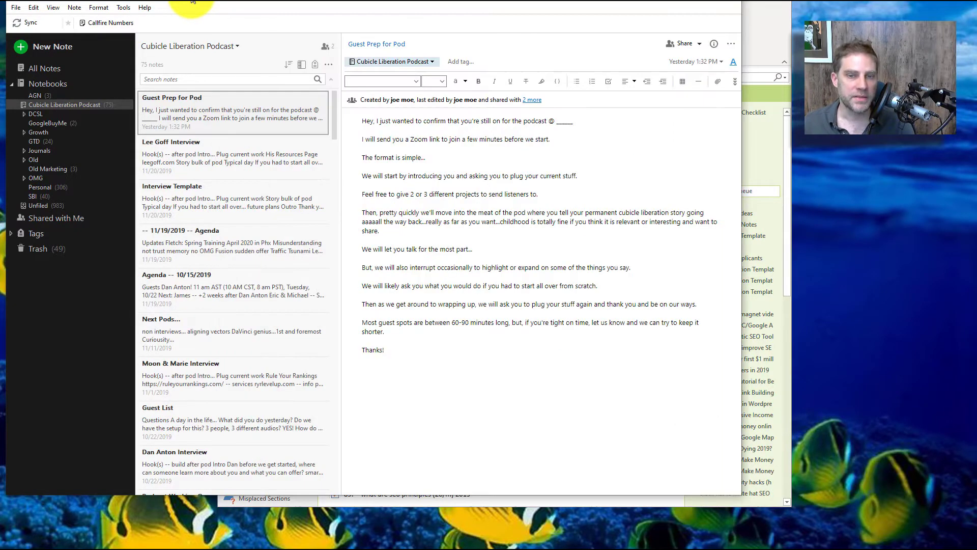
Open a new Evernote note titled 'sample note' and start a bulleted list, removing stray checkboxes.
{"action": "double_click", "coordinate": [172, 109]}
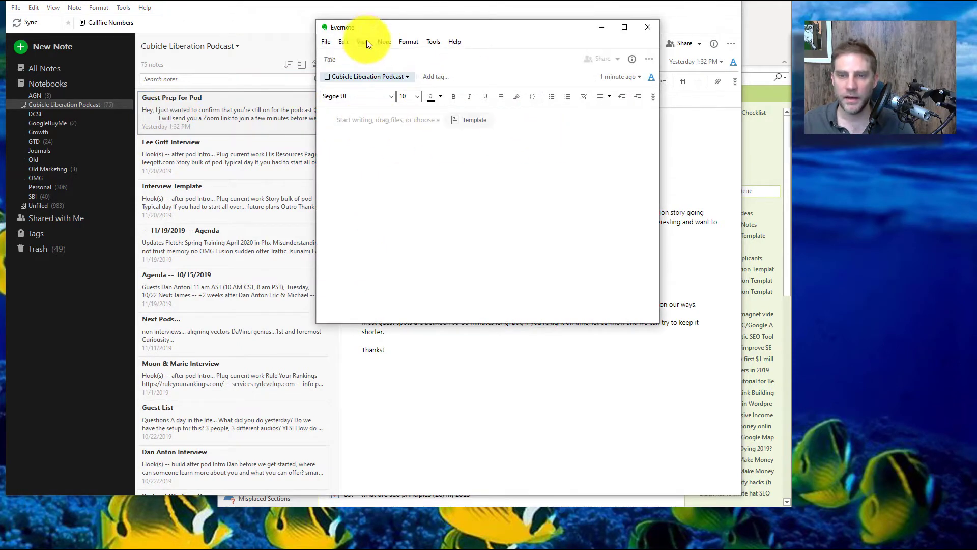
{"action": "left_click", "coordinate": [348, 60]}
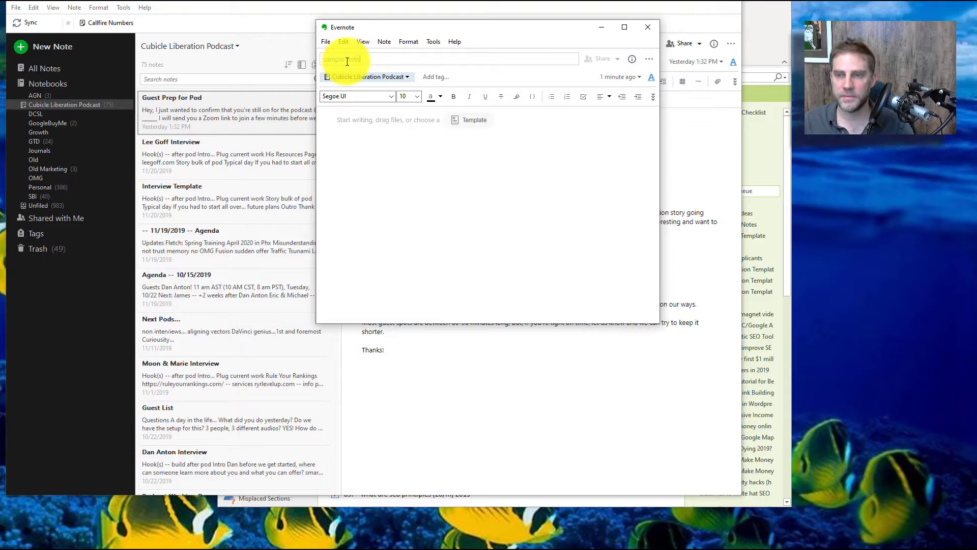
{"action": "left_click", "coordinate": [552, 96]}
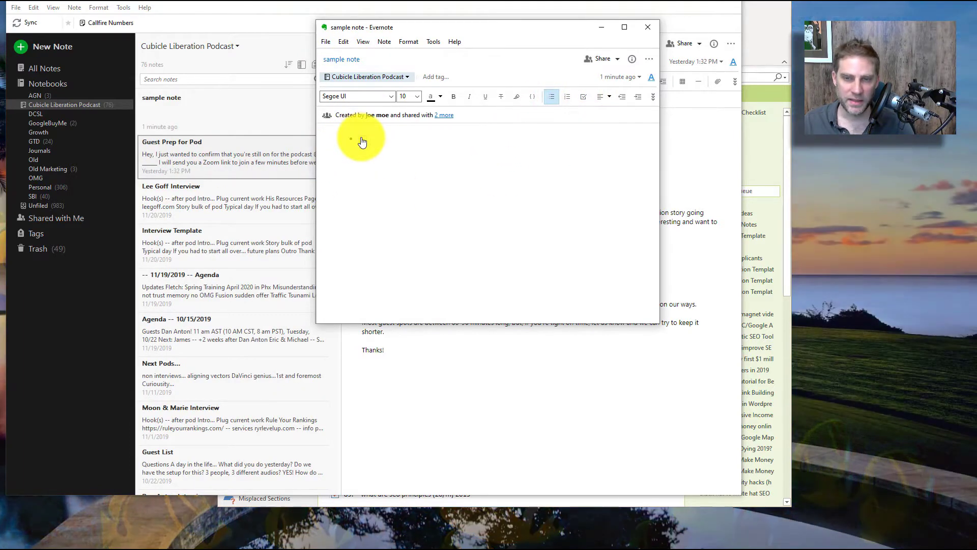
{"action": "left_click", "coordinate": [584, 97]}
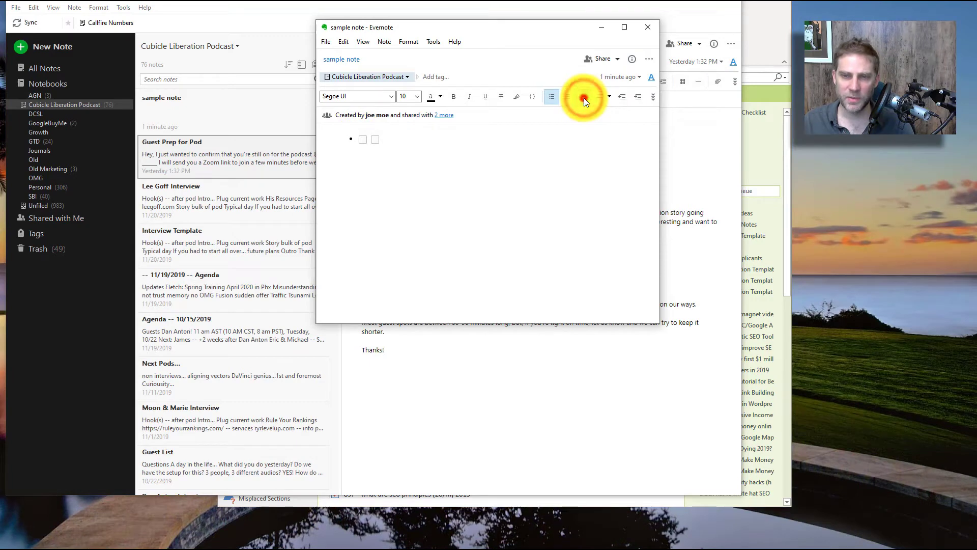
{"action": "left_click", "coordinate": [584, 98]}
{"action": "key", "text": "BackSpace"}
{"action": "key", "text": "BackSpace"}
{"action": "key", "text": "BackSpace"}
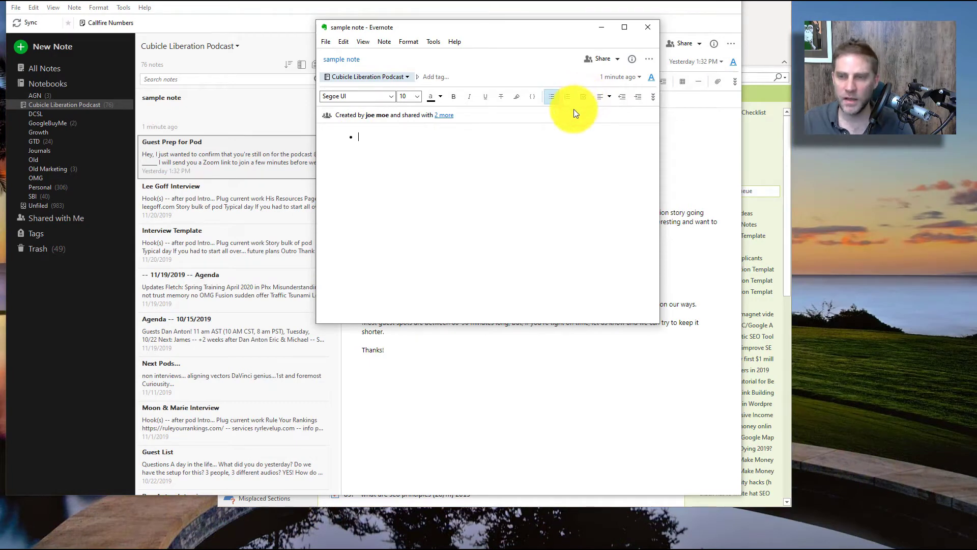
{"action": "key", "text": "BackSpace"}
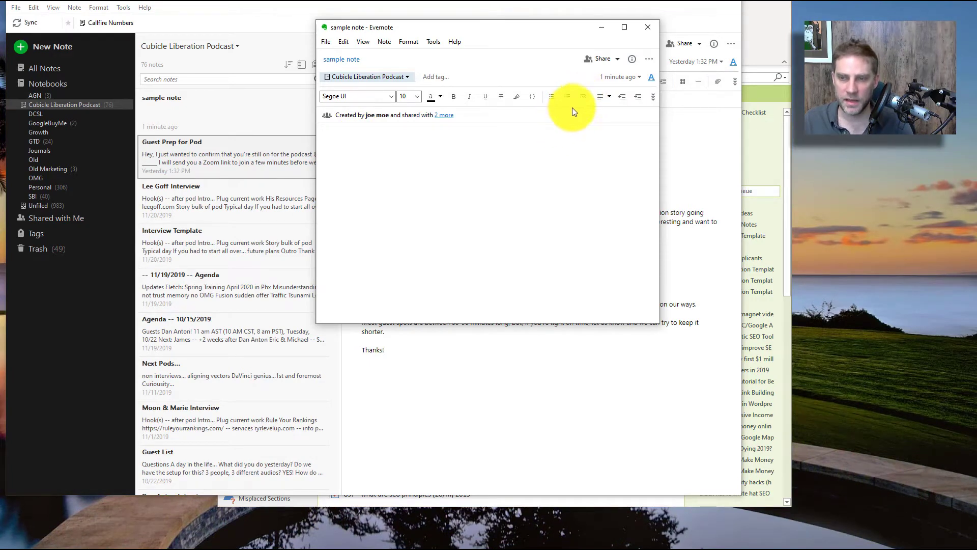
Add bullet 'a', indent a sub-bullet, then outdent it and add another top-level 'a'.
{"action": "left_click", "coordinate": [555, 103]}
{"action": "type", "text": "a"}
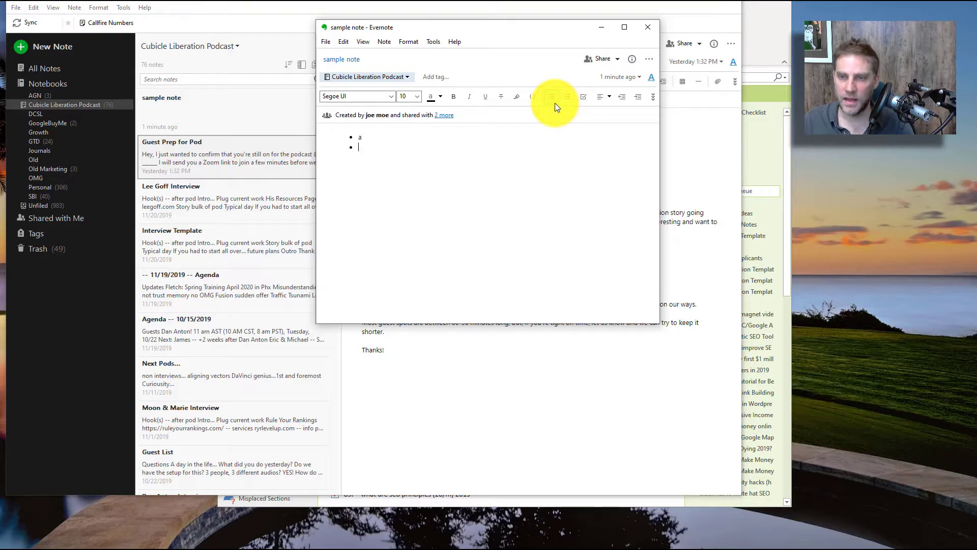
{"action": "left_click", "coordinate": [638, 98]}
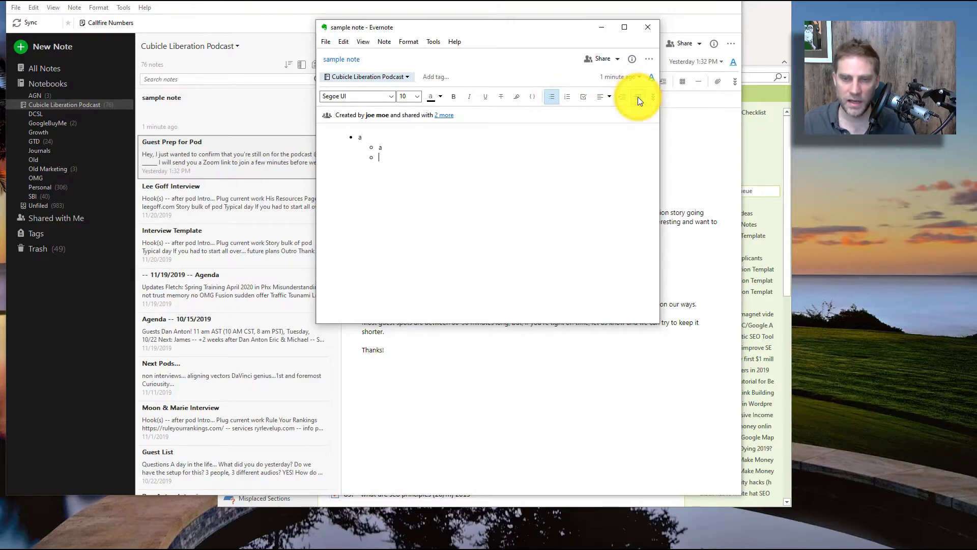
{"action": "left_click", "coordinate": [619, 96]}
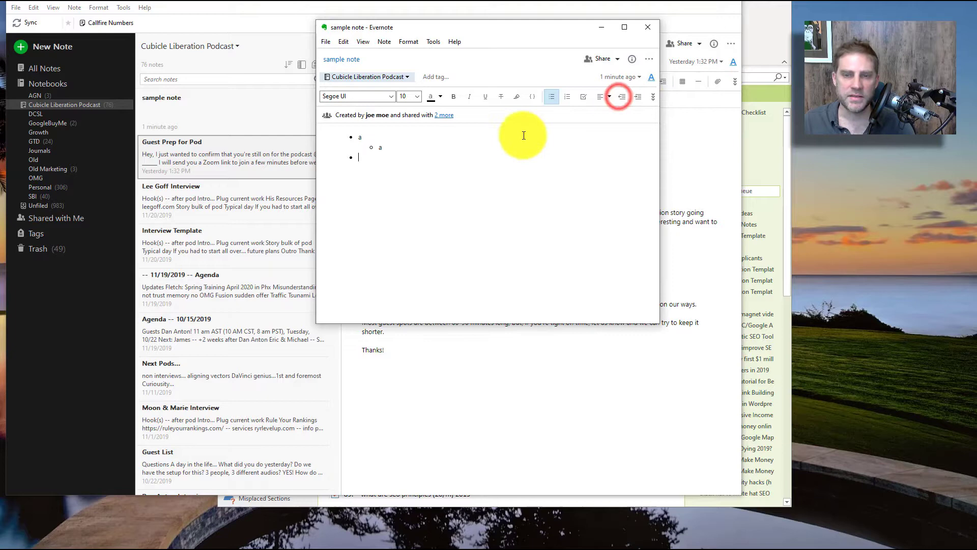
{"action": "type", "text": "a"}
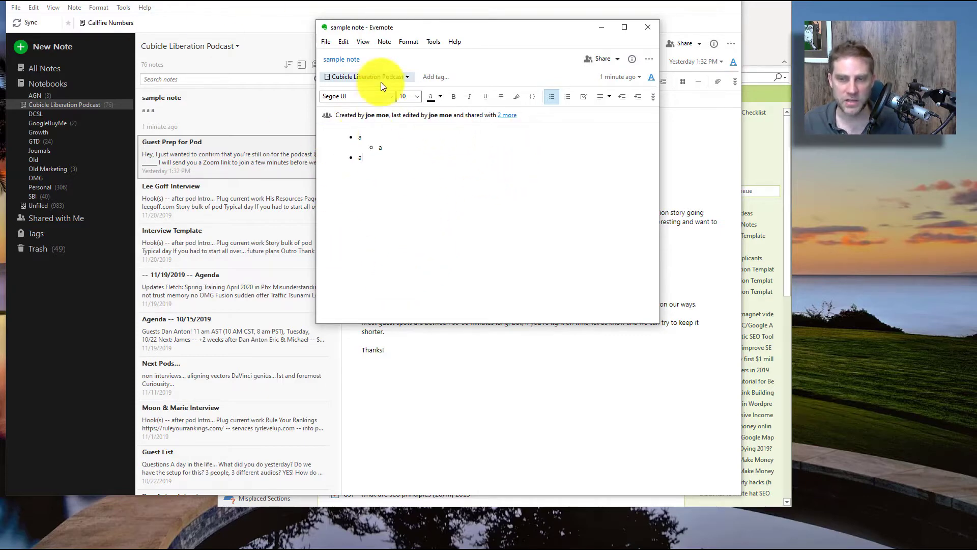
{"action": "left_click", "coordinate": [377, 135]}
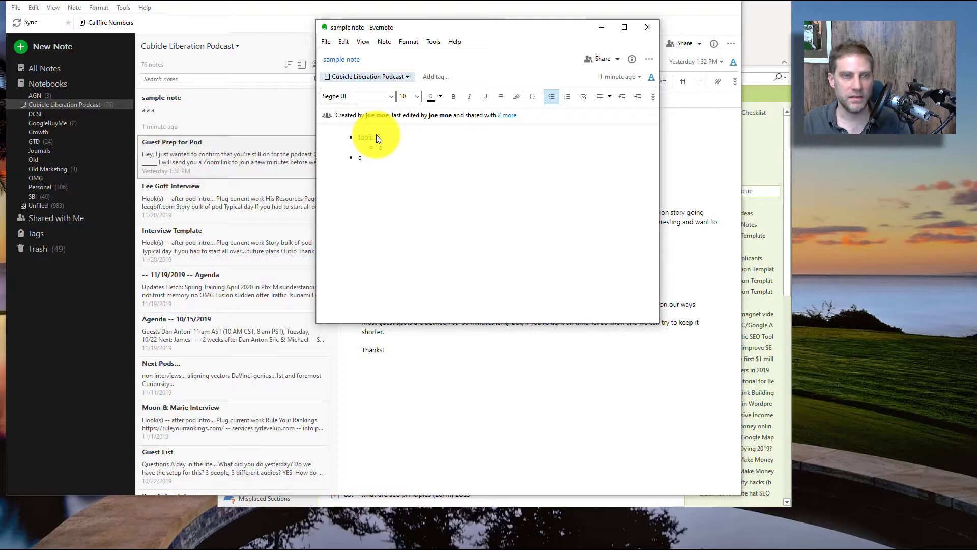
Build the topic / sub topic a list, nesting 'sub sub topic b' at a third level.
{"action": "type", "text": "ub topic a"}
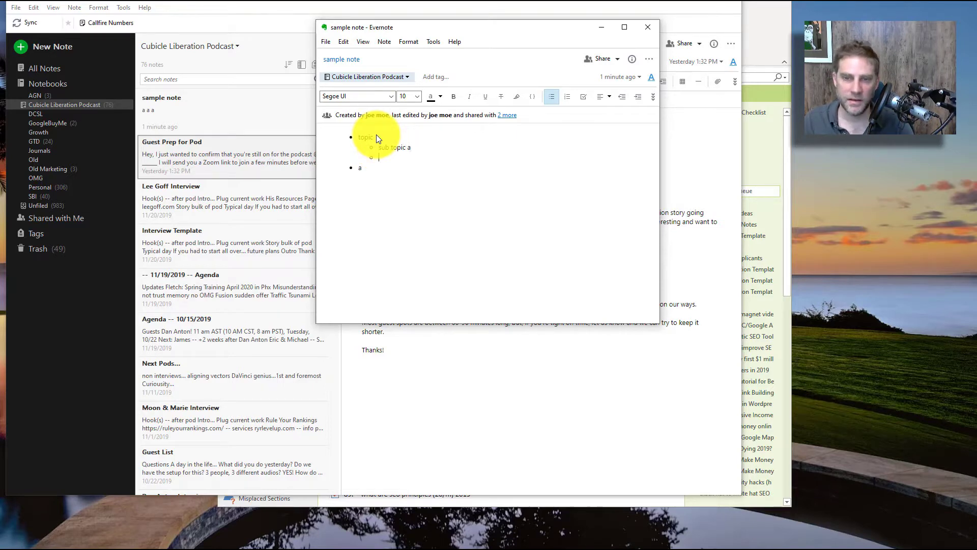
{"action": "key", "text": "Tab"}
{"action": "type", "text": "sub sup"}
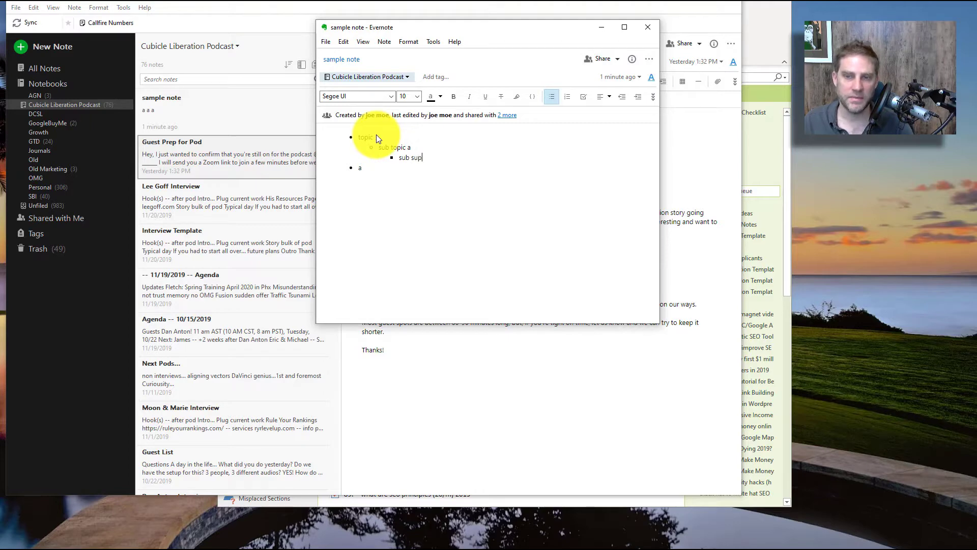
{"action": "key", "text": "BackSpace"}
{"action": "type", "text": "b topic b"}
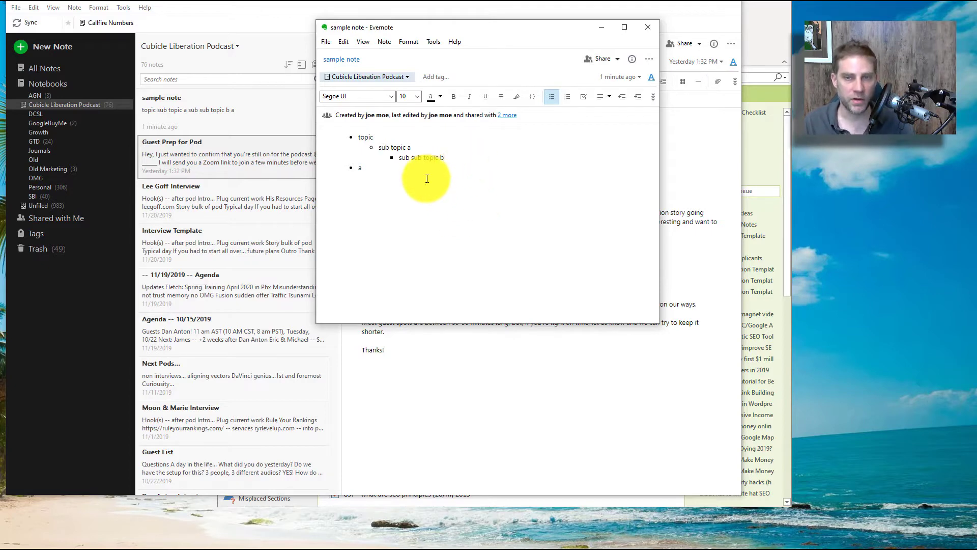
Bring OneNote 2016's 'Videos to Make Queue' page back in front of Evernote.
{"action": "left_click", "coordinate": [768, 51]}
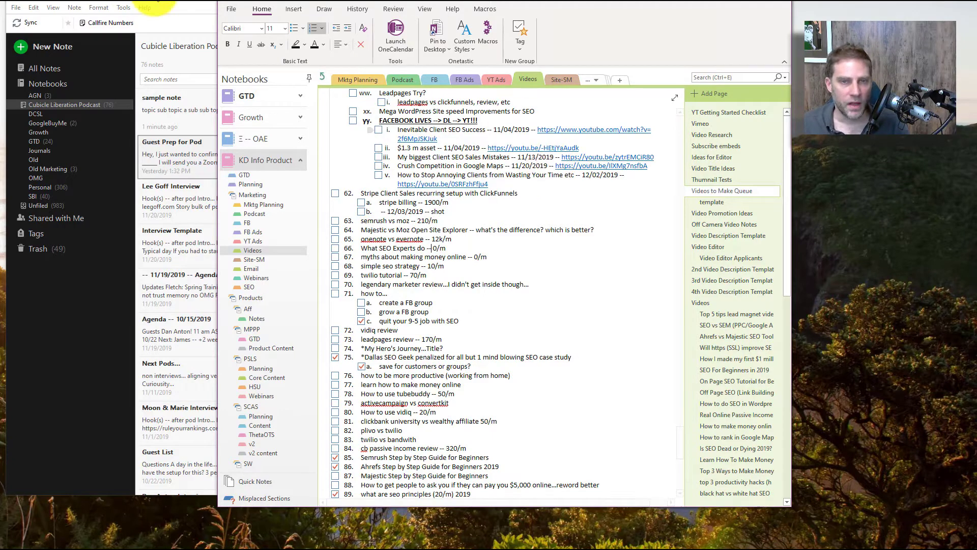
{"action": "left_click", "coordinate": [145, 8]}
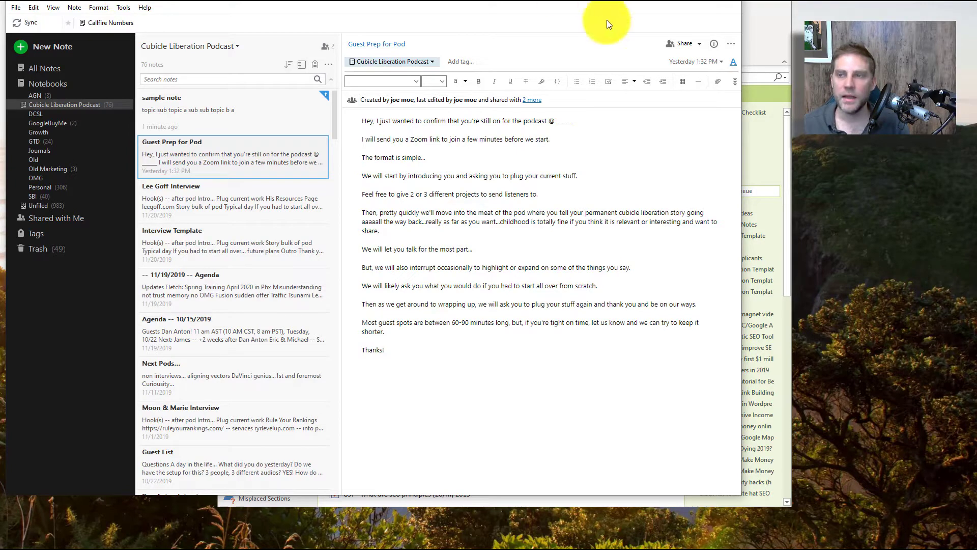
{"action": "left_click", "coordinate": [771, 55]}
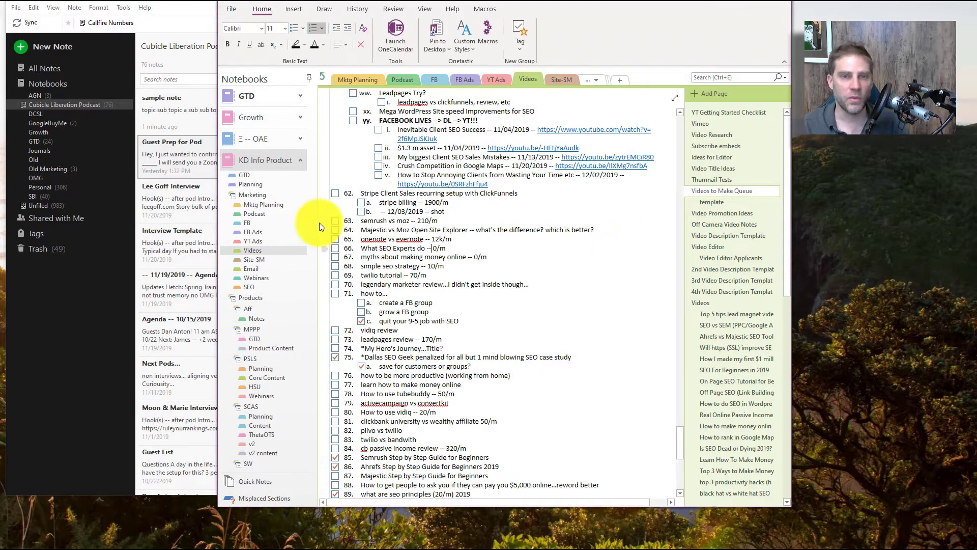
{"action": "left_click", "coordinate": [161, 8]}
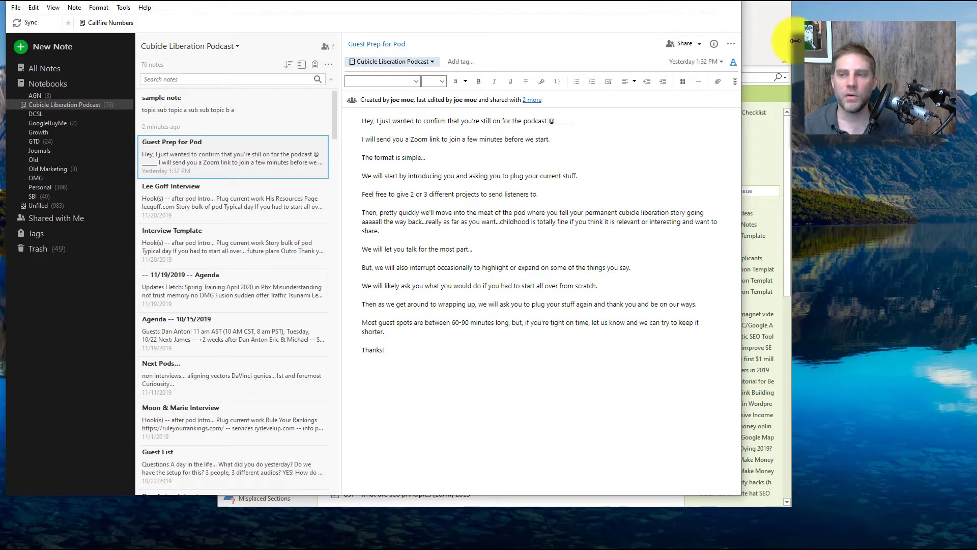
{"action": "left_click", "coordinate": [777, 38]}
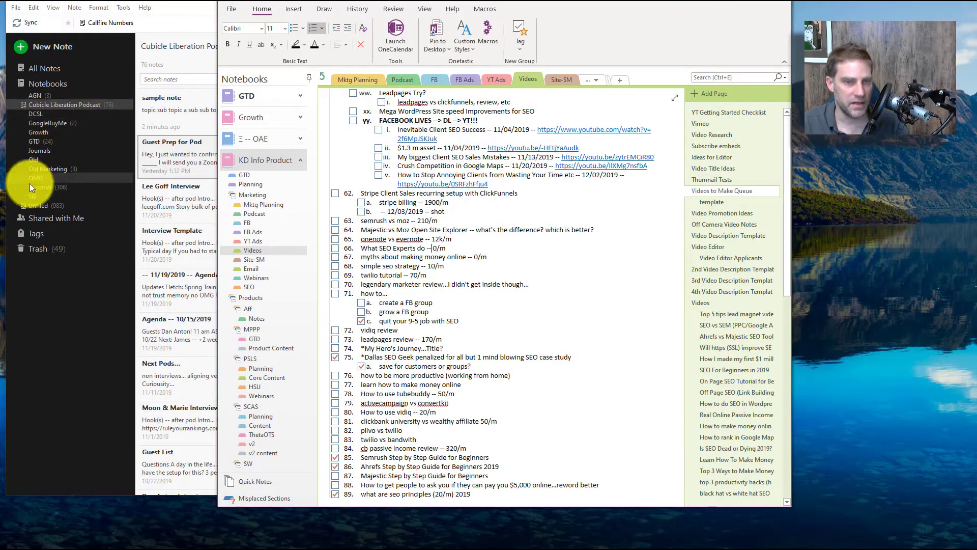
Expand Evernote's DCSL notebook stack to show its notebooks, then minimize Evernote.
{"action": "left_click", "coordinate": [41, 103]}
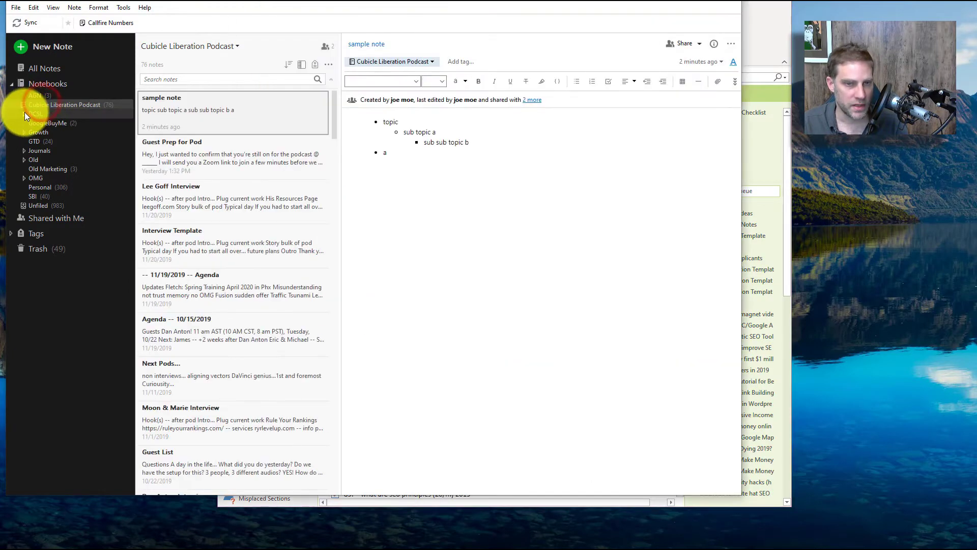
{"action": "left_click", "coordinate": [24, 112]}
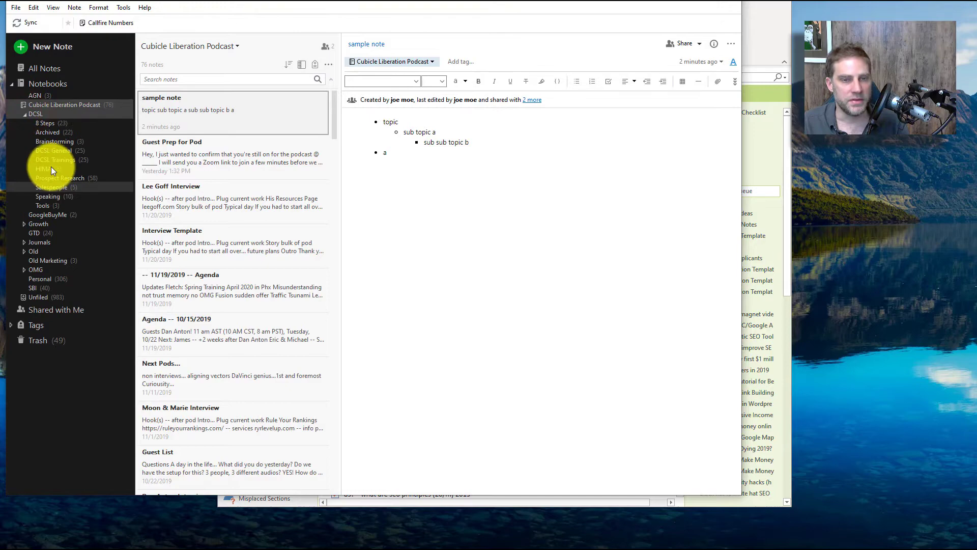
{"action": "left_click", "coordinate": [682, 2]}
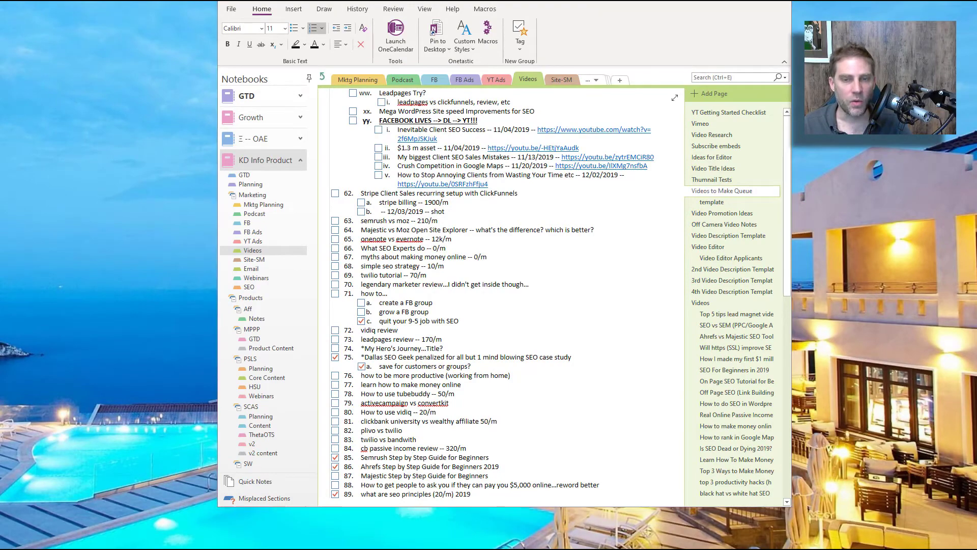
{"action": "key", "text": "alt+Tab"}
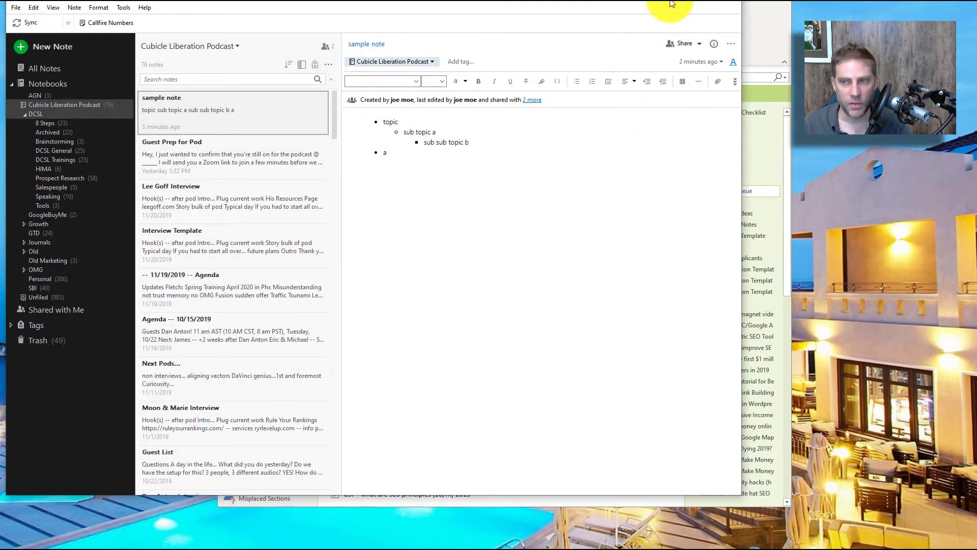
{"action": "key", "text": "alt+Tab"}
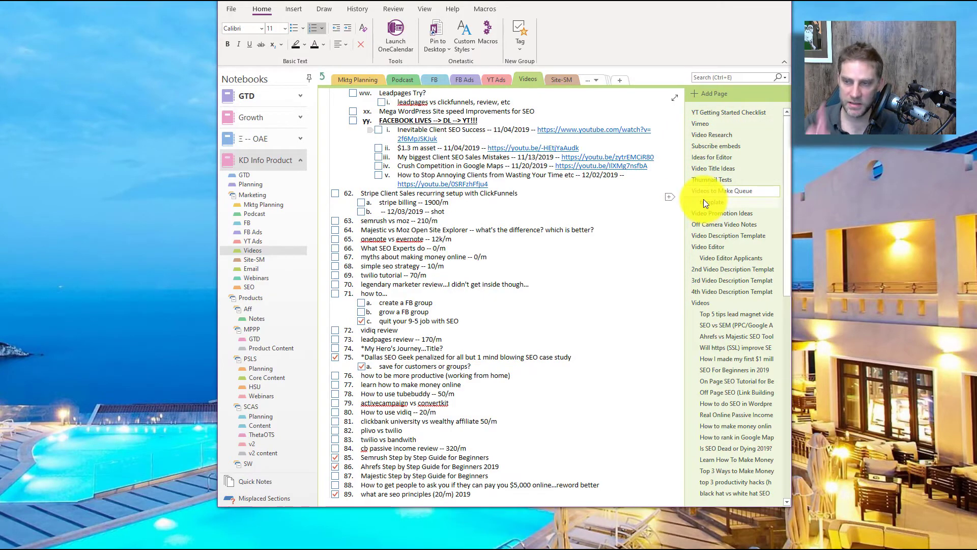
Add an Untitled subpage under the template page, delete the extra page, and return to 'Videos to Make Queue'.
{"action": "left_click_drag", "start_coordinate": [703, 201], "coordinate": [669, 208]}
{"action": "left_click", "coordinate": [669, 207]}
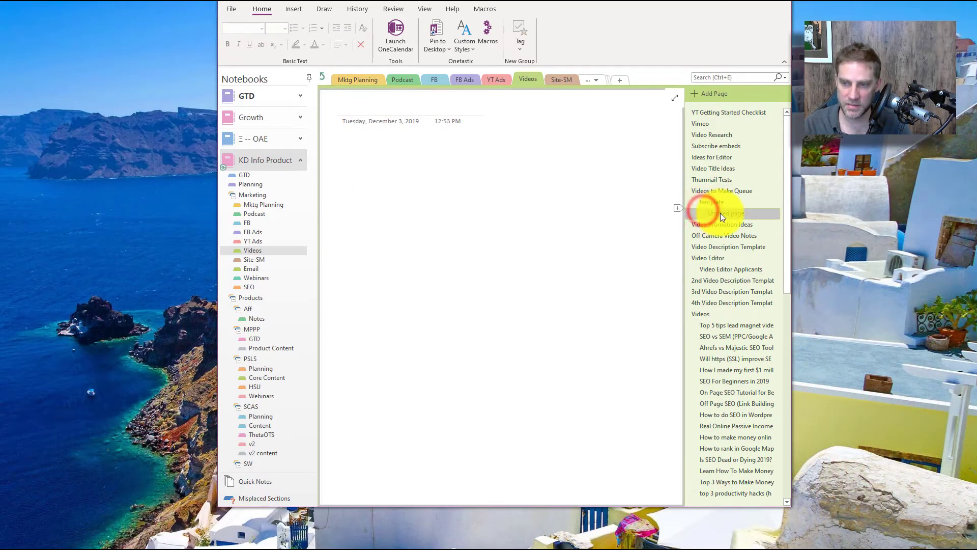
{"action": "left_click", "coordinate": [676, 218]}
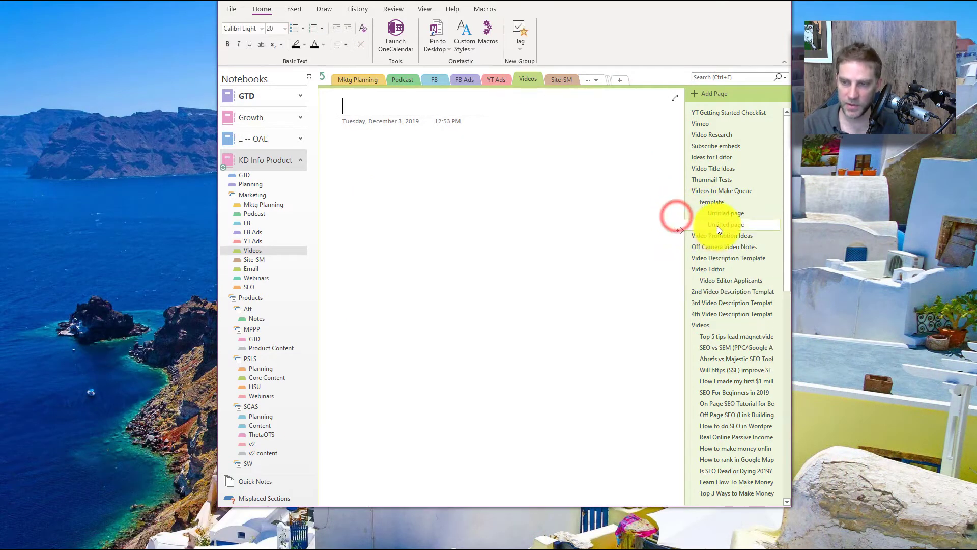
{"action": "left_click_drag", "start_coordinate": [717, 225], "coordinate": [742, 225]}
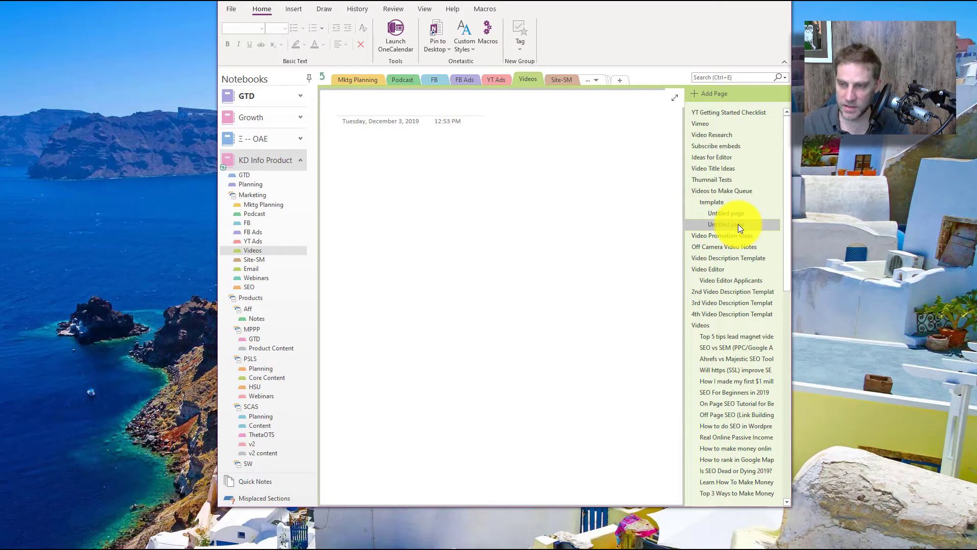
{"action": "key", "text": "Delete"}
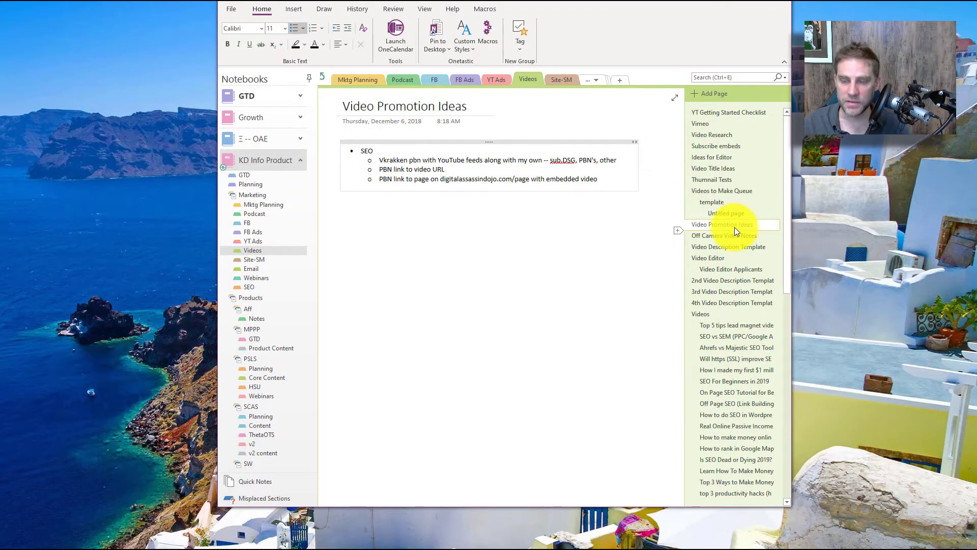
{"action": "left_click", "coordinate": [684, 191]}
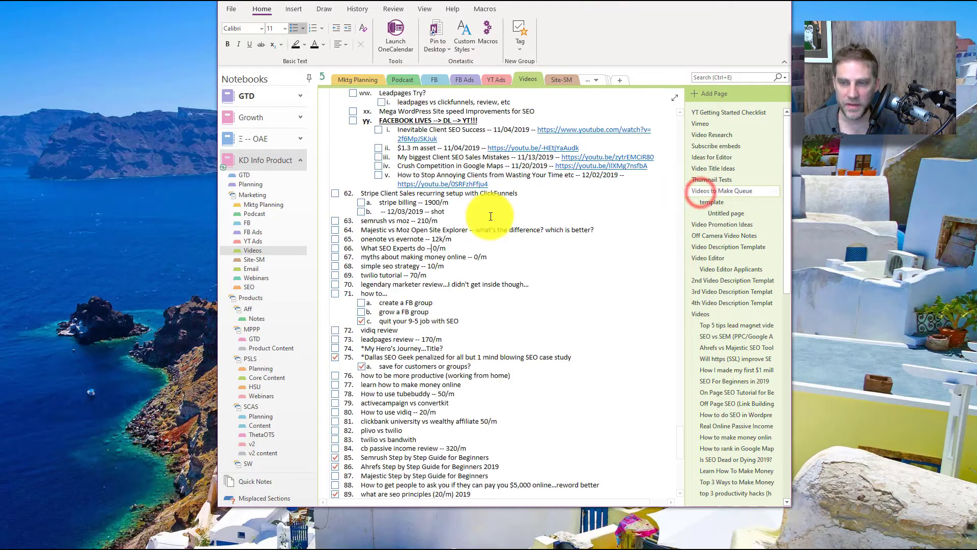
{"action": "left_click", "coordinate": [430, 250]}
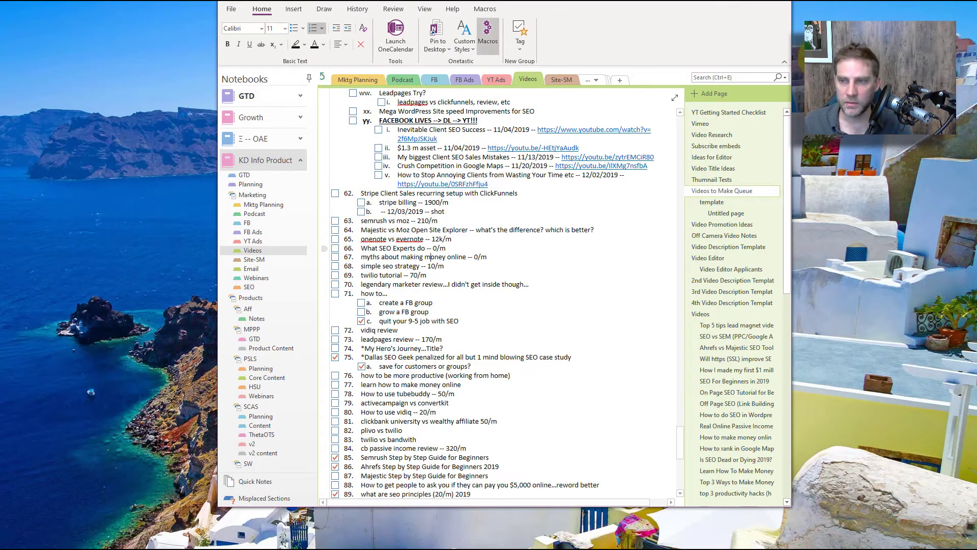
{"action": "left_click", "coordinate": [674, 97]}
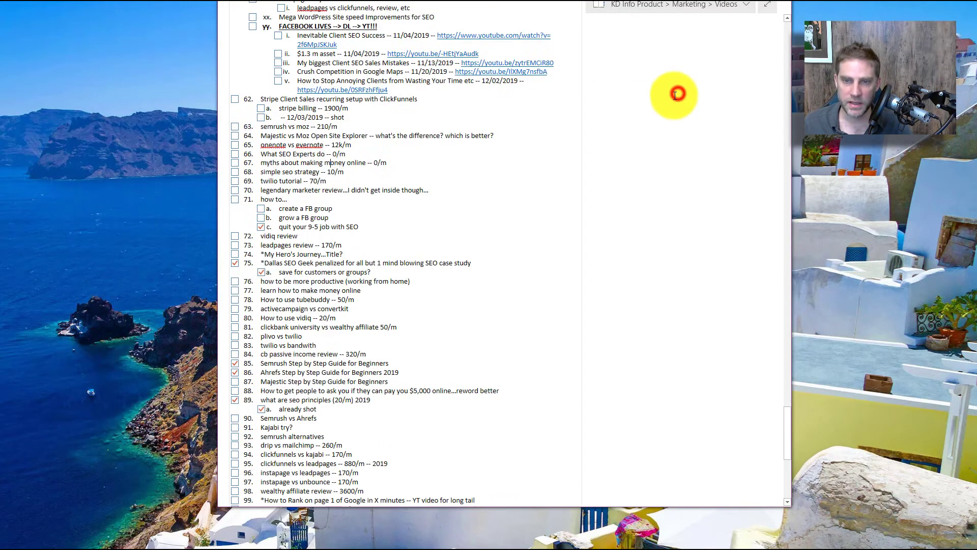
{"action": "scroll", "coordinate": [312, 170], "scroll_direction": "up", "scroll_amount": 3}
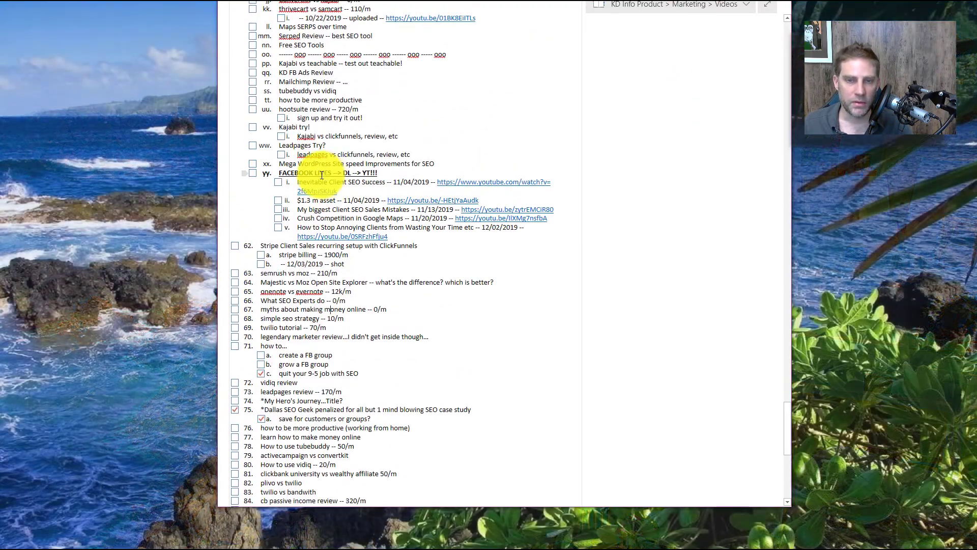
{"action": "scroll", "coordinate": [321, 175], "scroll_direction": "up", "scroll_amount": 3}
{"action": "left_click", "coordinate": [767, 5]}
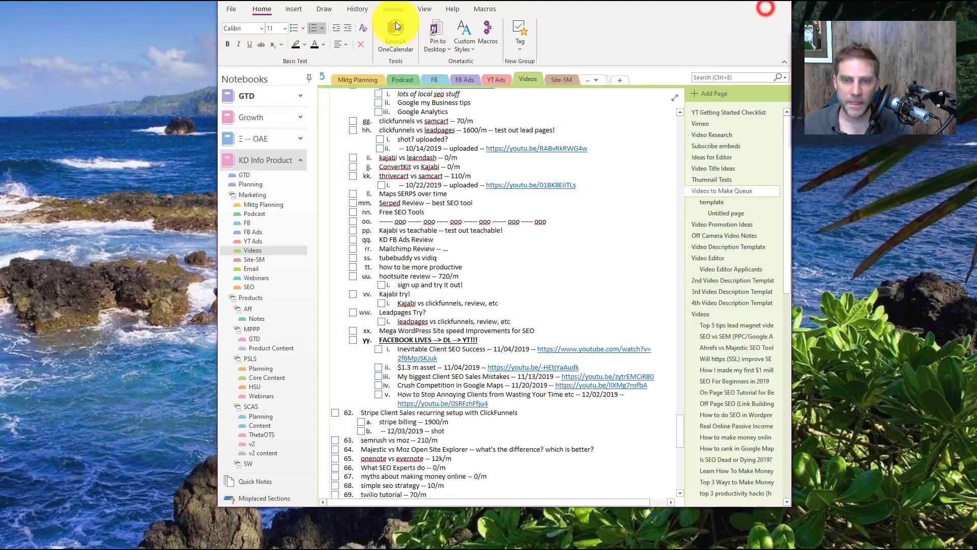
{"action": "left_click", "coordinate": [307, 77]}
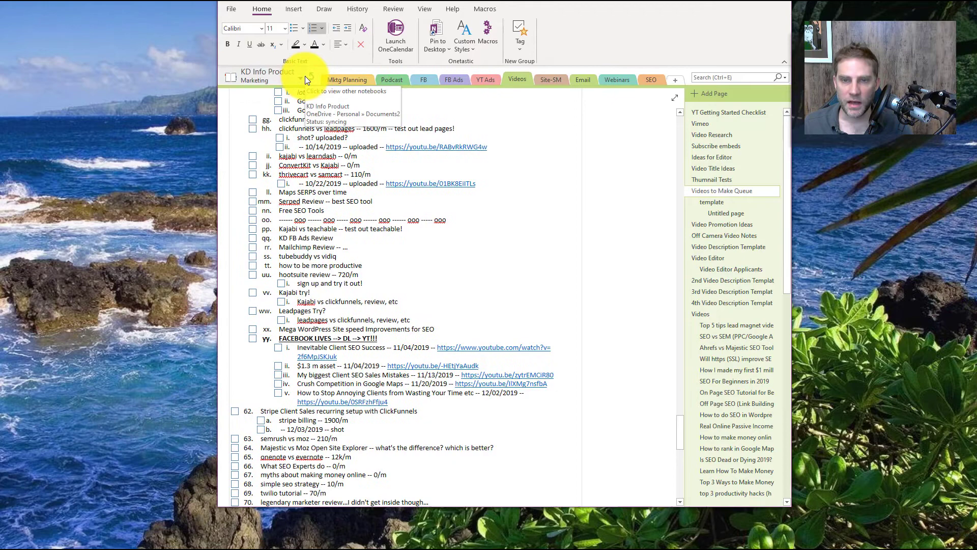
{"action": "left_click", "coordinate": [301, 78]}
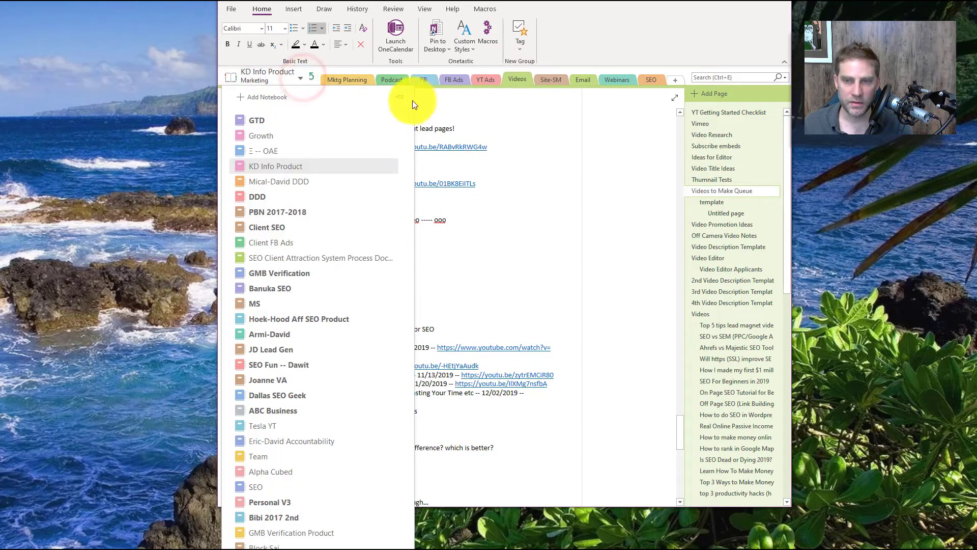
{"action": "left_click", "coordinate": [400, 97]}
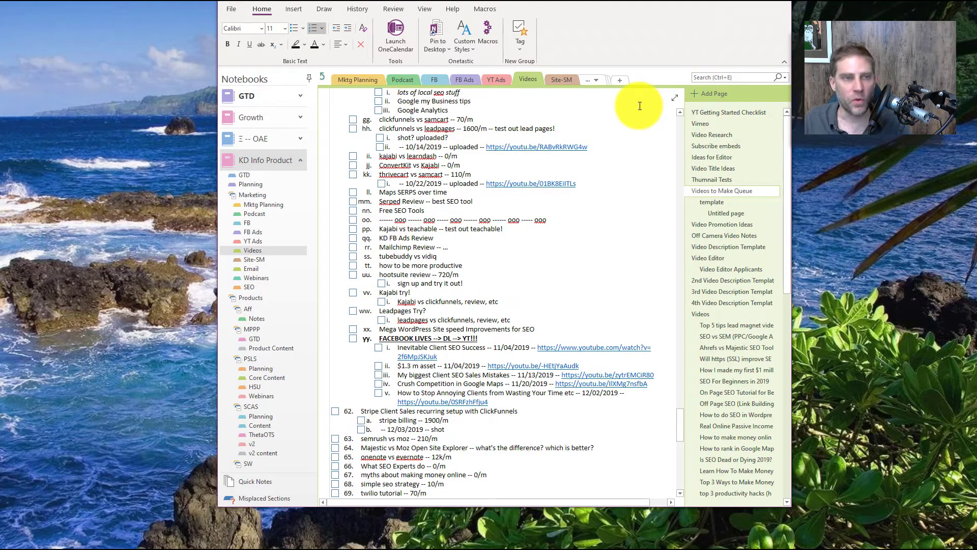
Toggle Full Page View on and off, then open the Tag list for the 'KD FB Ads Review' line.
{"action": "left_click", "coordinate": [674, 99]}
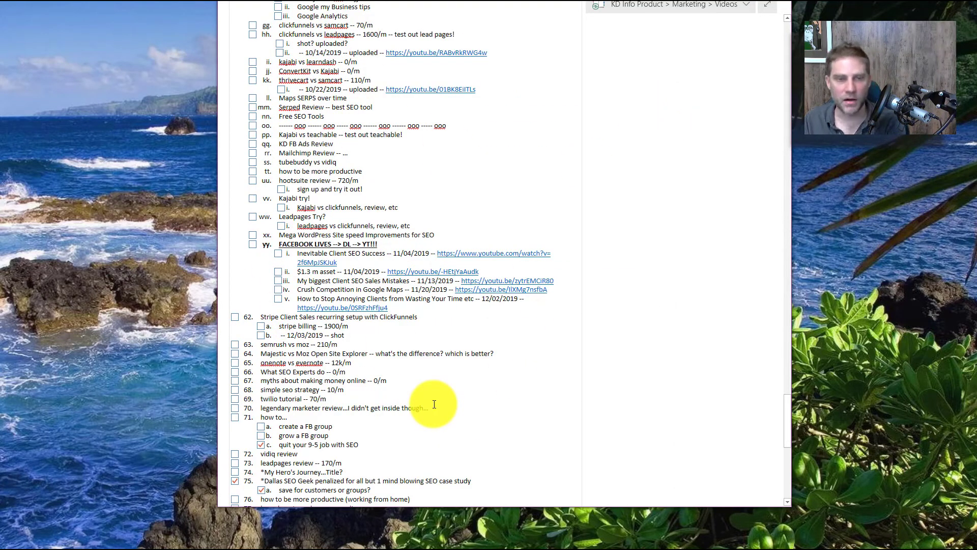
{"action": "left_click", "coordinate": [765, 4]}
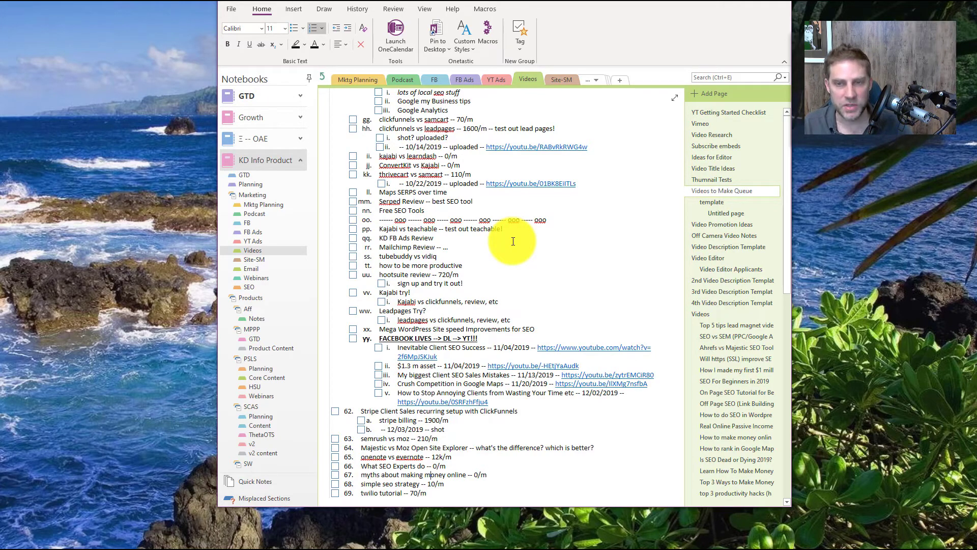
{"action": "left_click", "coordinate": [438, 235]}
{"action": "left_click", "coordinate": [512, 50]}
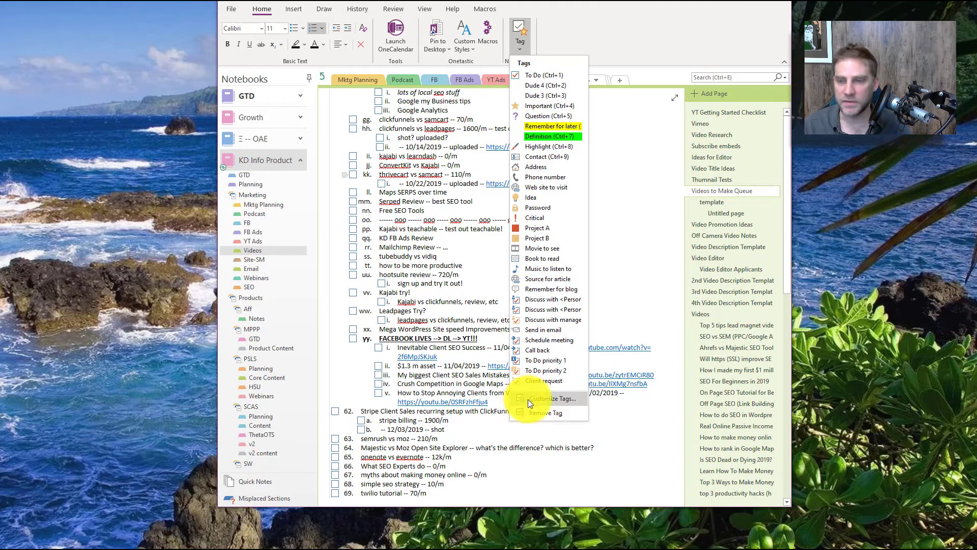
Apply the Idea tag to 'KD FB Ads Review', then reopen and dismiss the Tag list.
{"action": "left_click", "coordinate": [539, 200]}
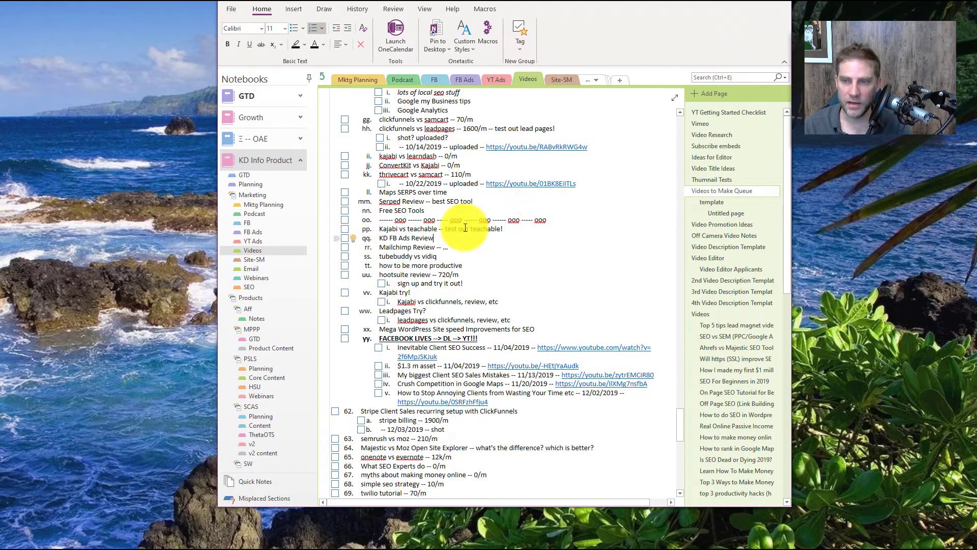
{"action": "left_click", "coordinate": [521, 50]}
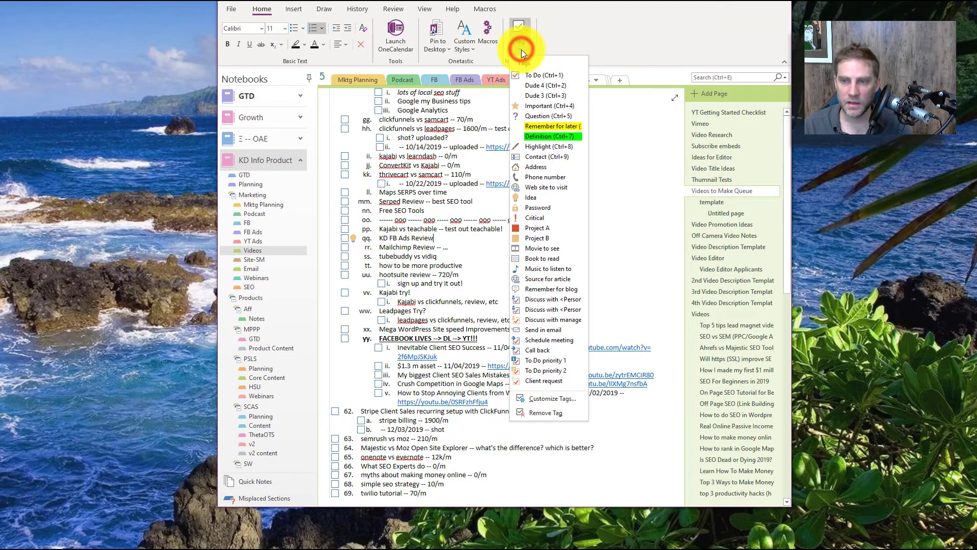
{"action": "left_click", "coordinate": [595, 36]}
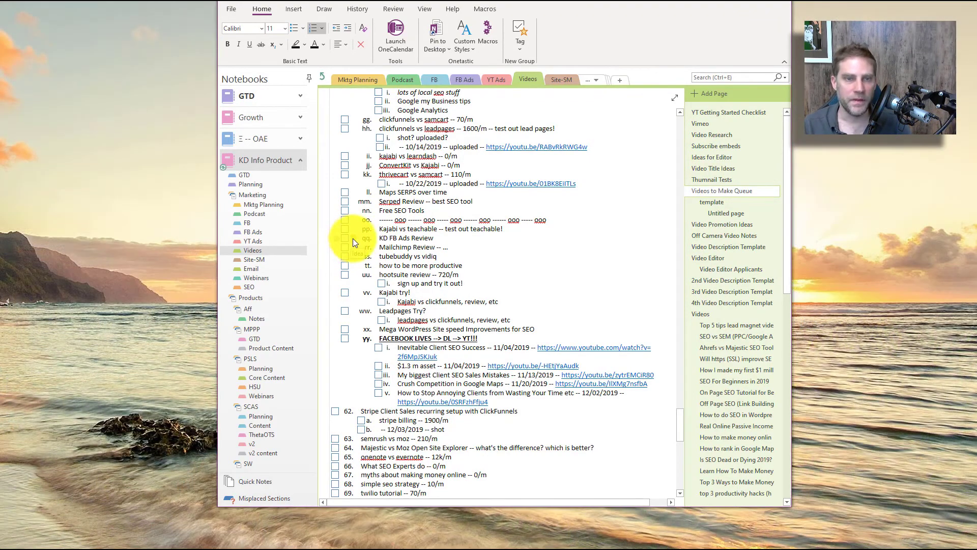
{"action": "left_click", "coordinate": [715, 77]}
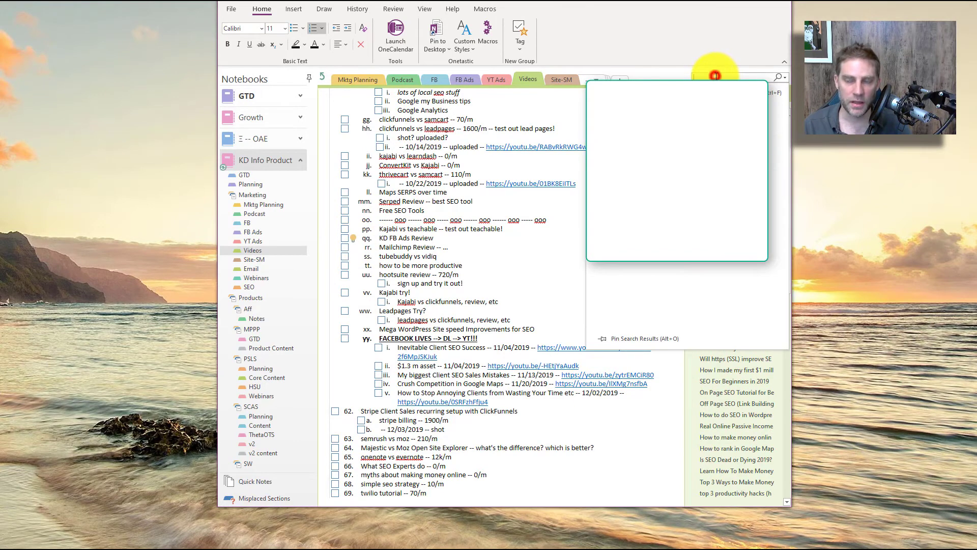
{"action": "left_click", "coordinate": [465, 171]}
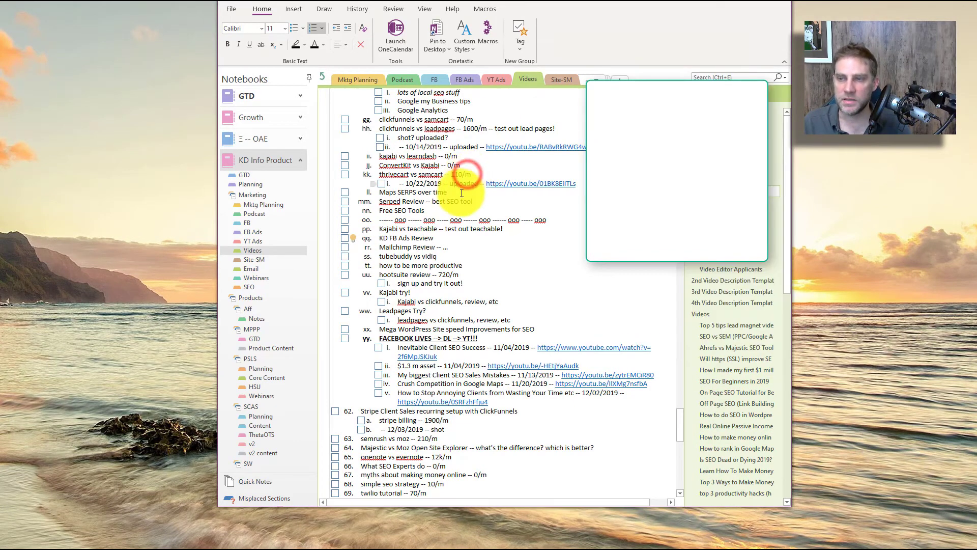